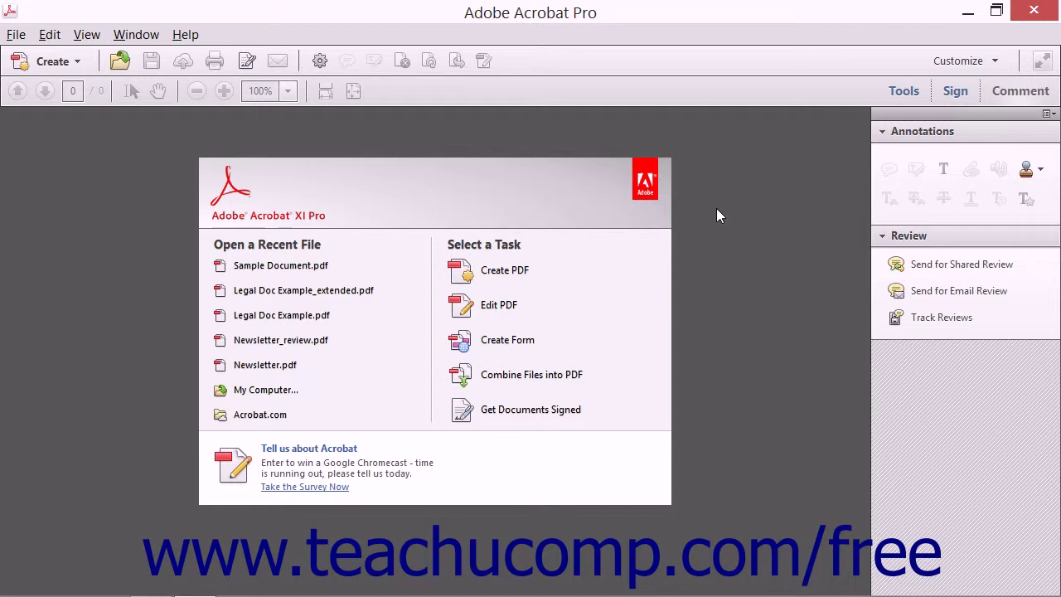
# Step: Open the Tracker from Track Reviews in the Comment pane's Review panel
pyautogui.click(940, 323)
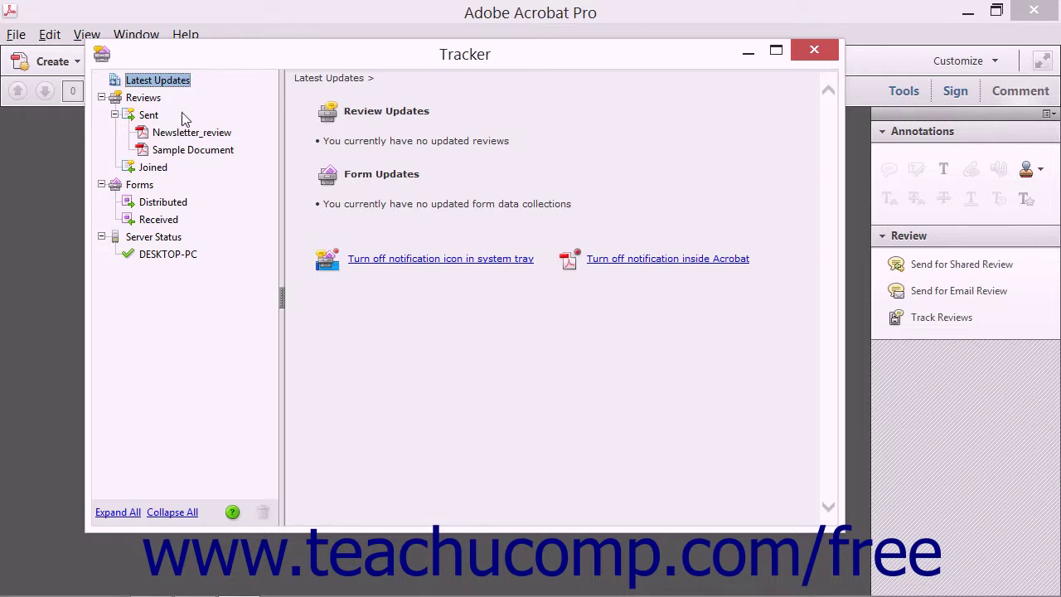
# Step: Show the Newsletter_review sent review's details and open Newsletter_review.pdf to see its comments
pyautogui.click(114, 116)
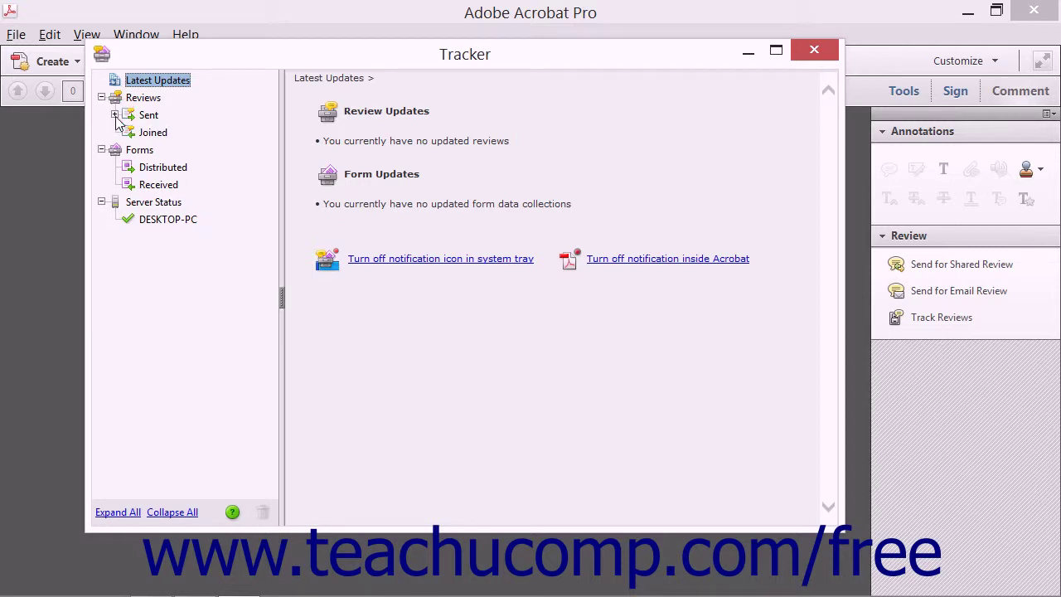
pyautogui.click(114, 115)
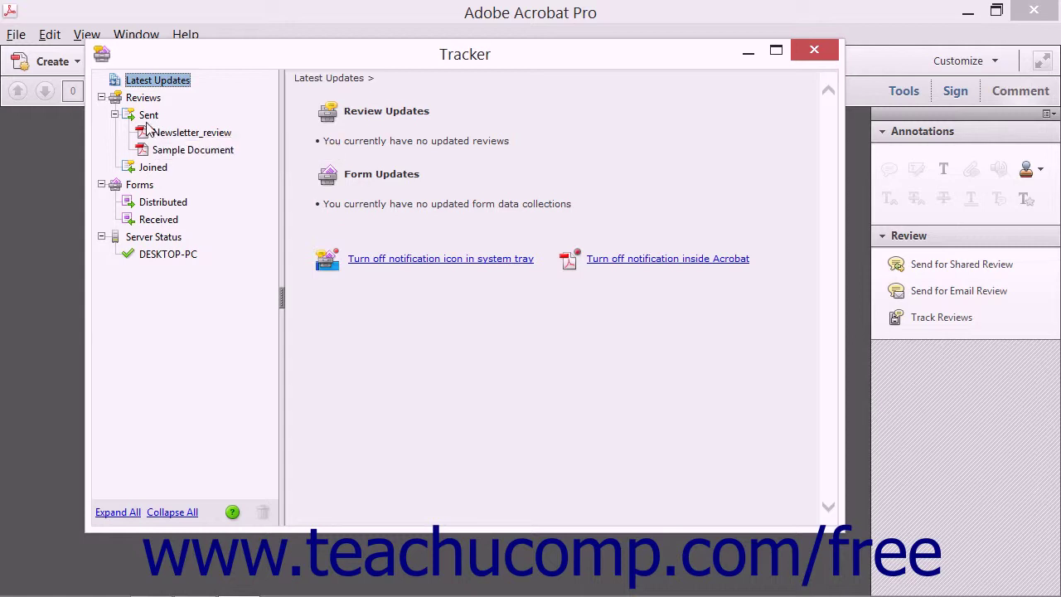
pyautogui.click(160, 134)
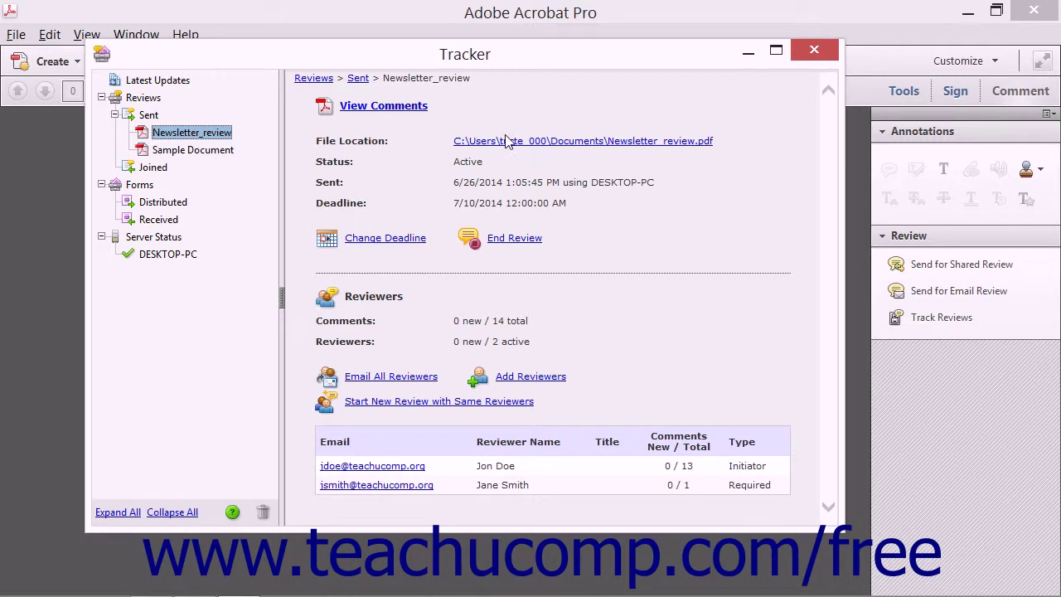
pyautogui.click(406, 109)
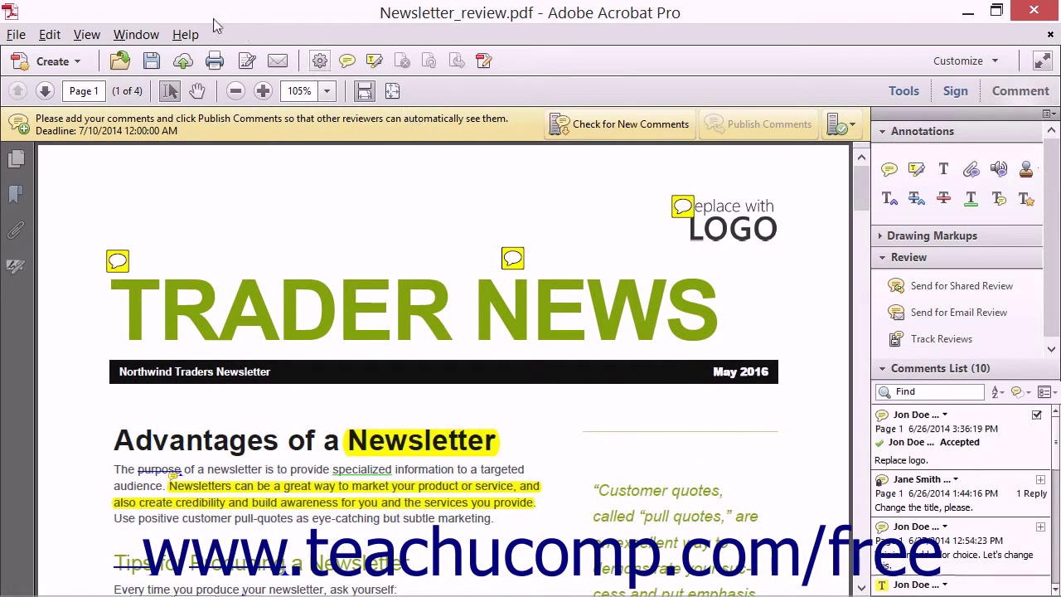
# Step: Return to Tracker and bring up the Change Deadline notice for Newsletter_review
pyautogui.moveTo(527, 585)
pyautogui.click(239, 584)
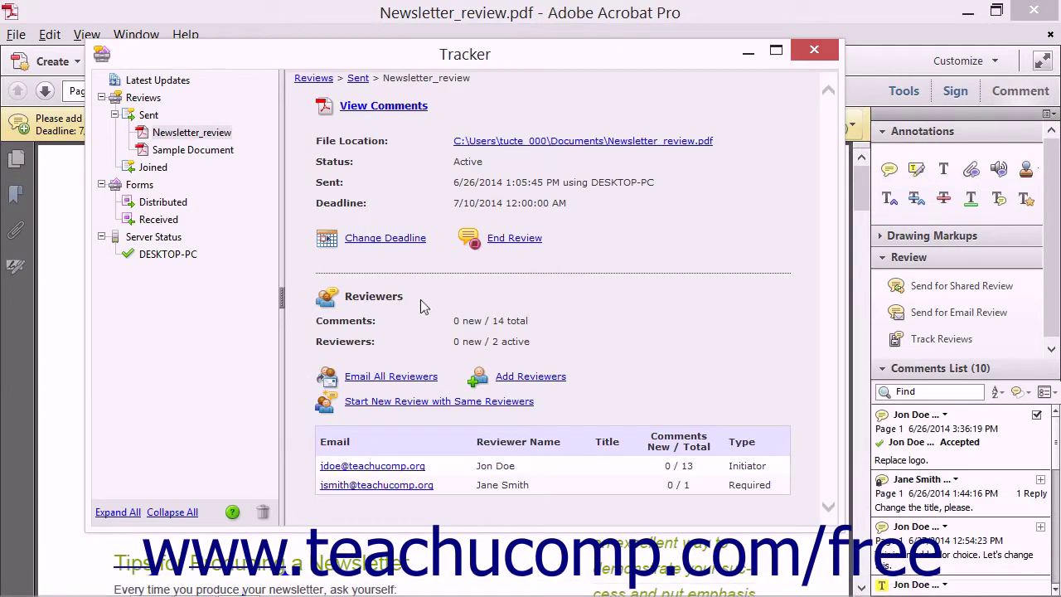
pyautogui.click(402, 239)
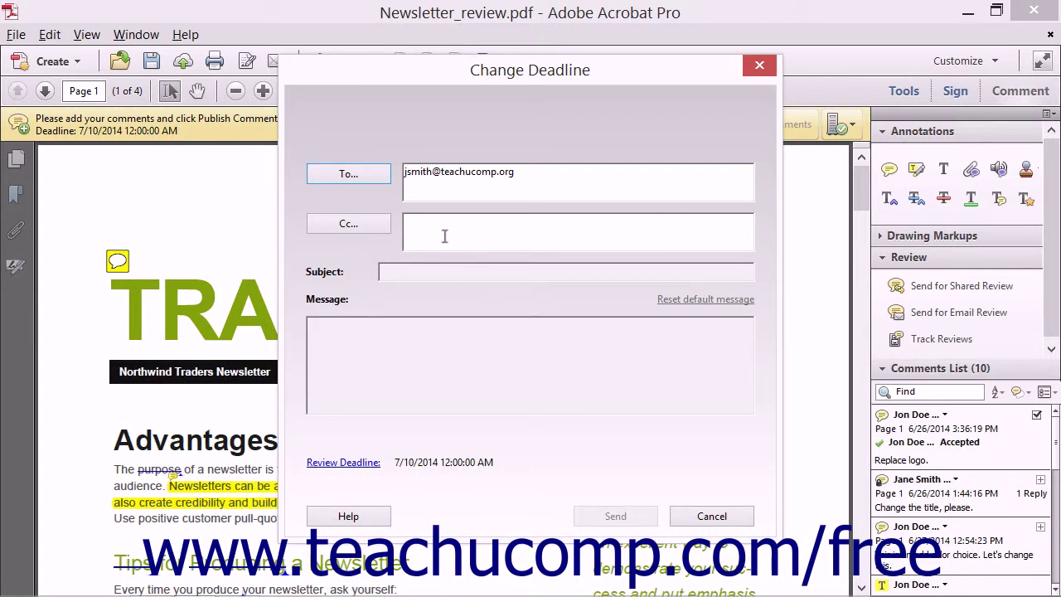
# Step: Change the Newsletter_review deadline from 7/10/2014 to No deadline in the notice
pyautogui.click(470, 190)
pyautogui.click(476, 229)
pyautogui.click(343, 463)
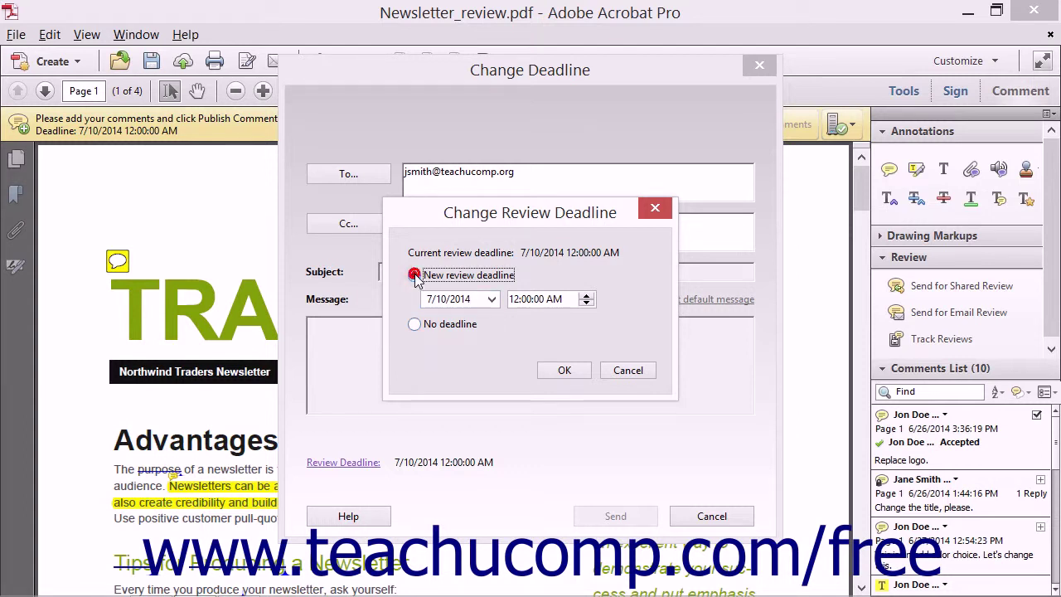
pyautogui.click(491, 299)
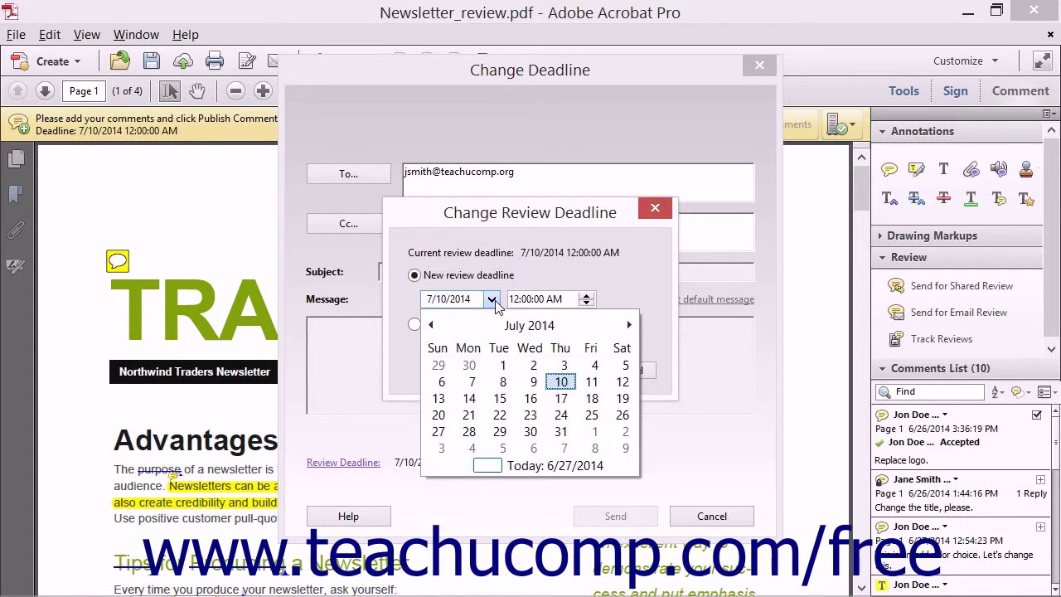
pyautogui.click(491, 300)
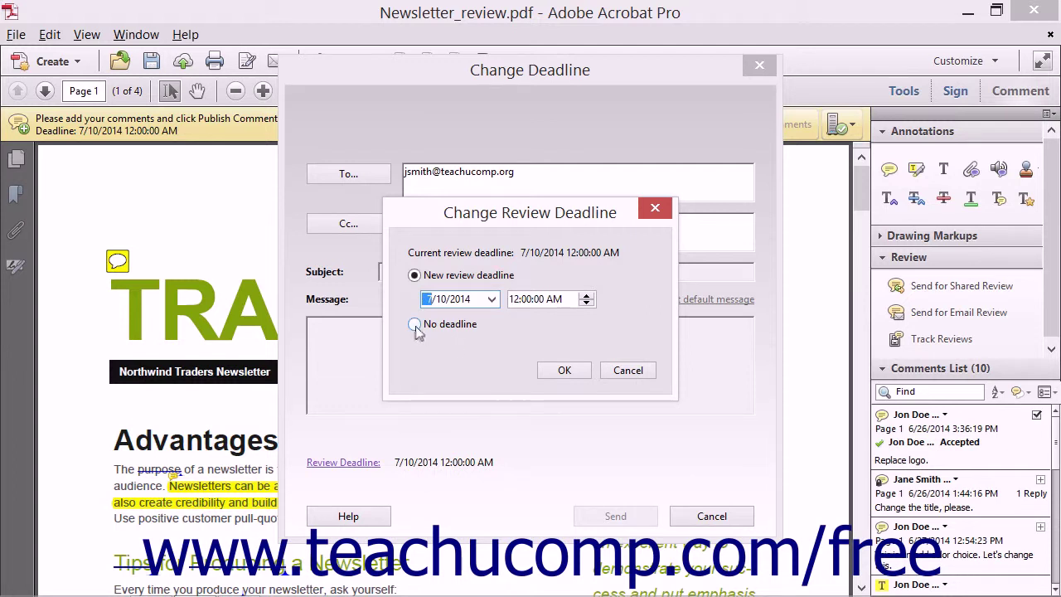
pyautogui.click(415, 325)
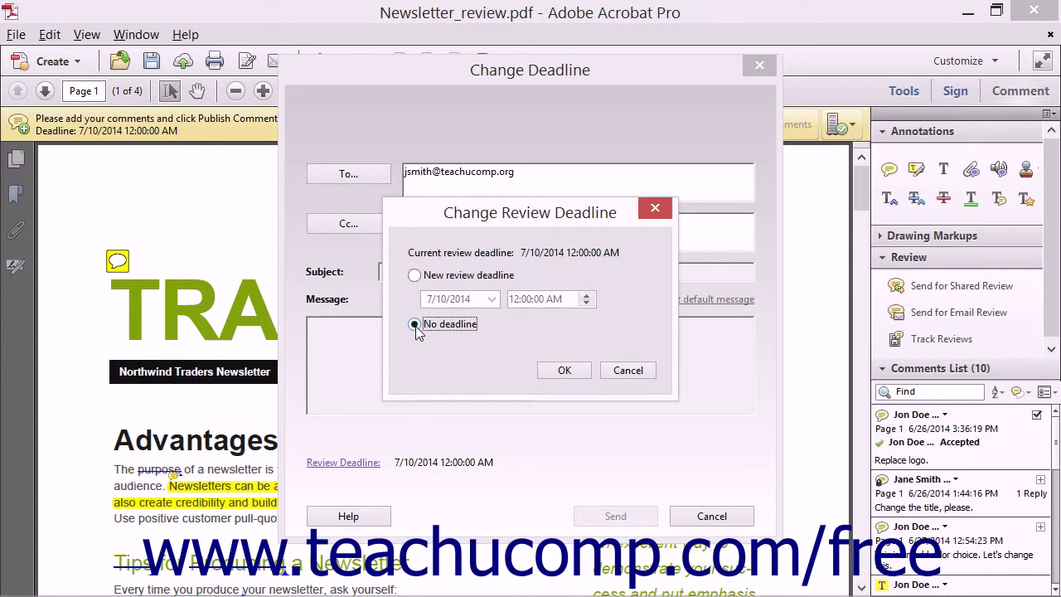
pyautogui.click(552, 369)
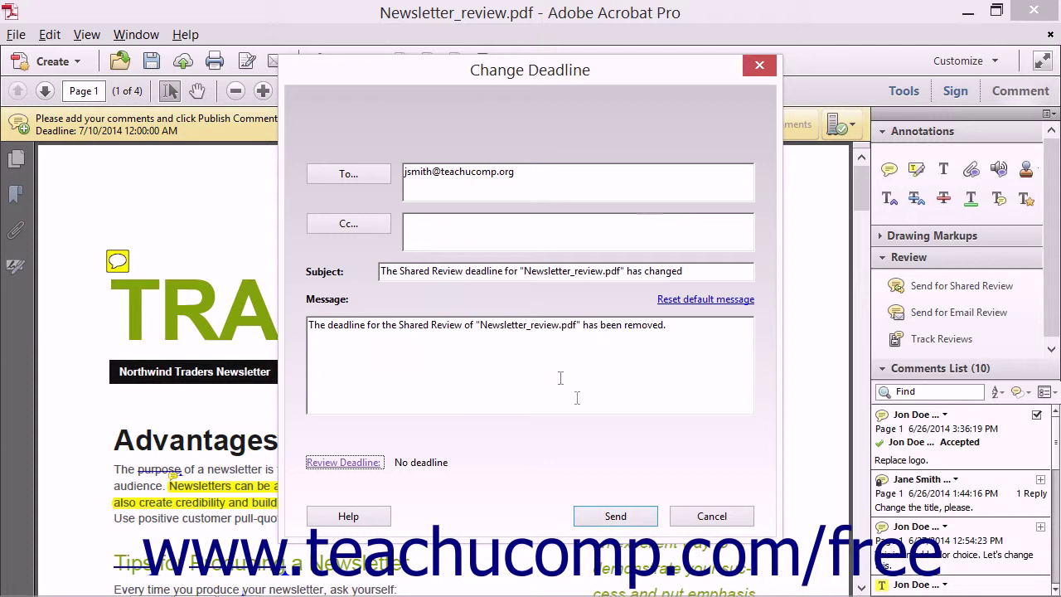
pyautogui.click(561, 517)
# Step: Send the no-deadline notice via the default email application and acknowledge the confirmations
pyautogui.click(591, 515)
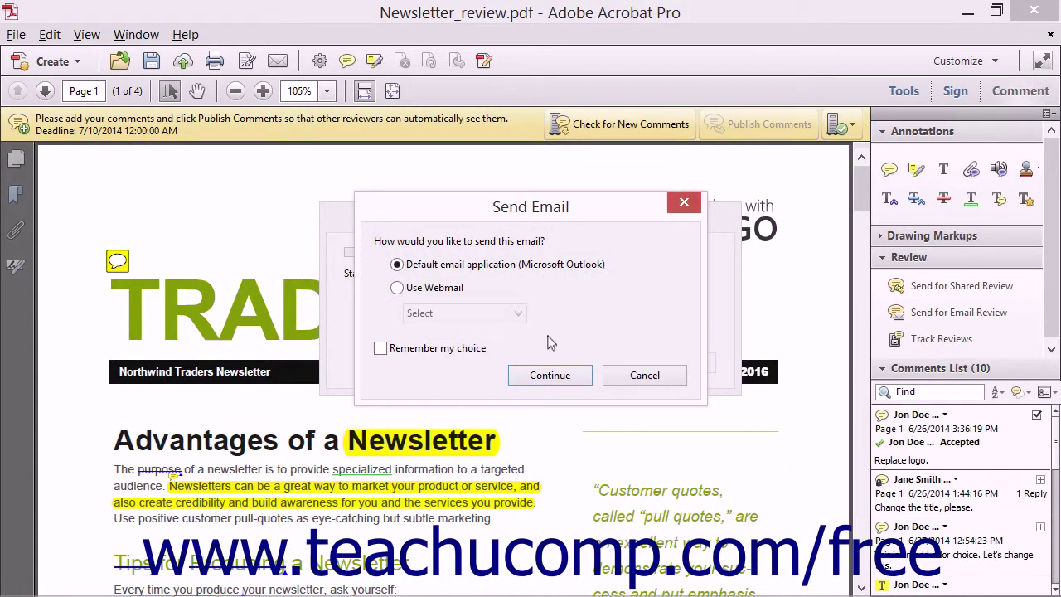
pyautogui.click(549, 379)
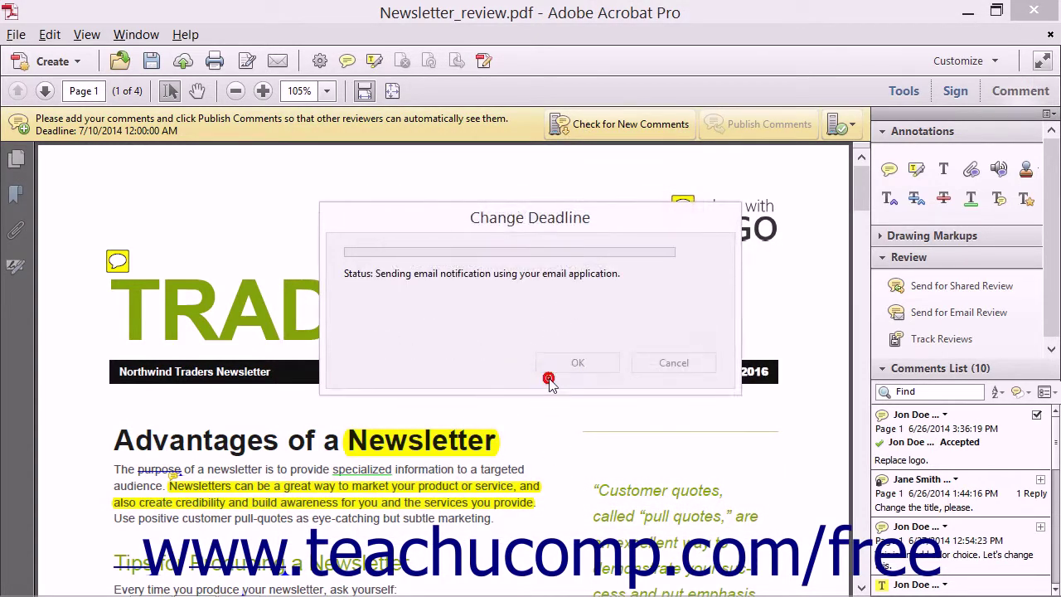
pyautogui.click(673, 356)
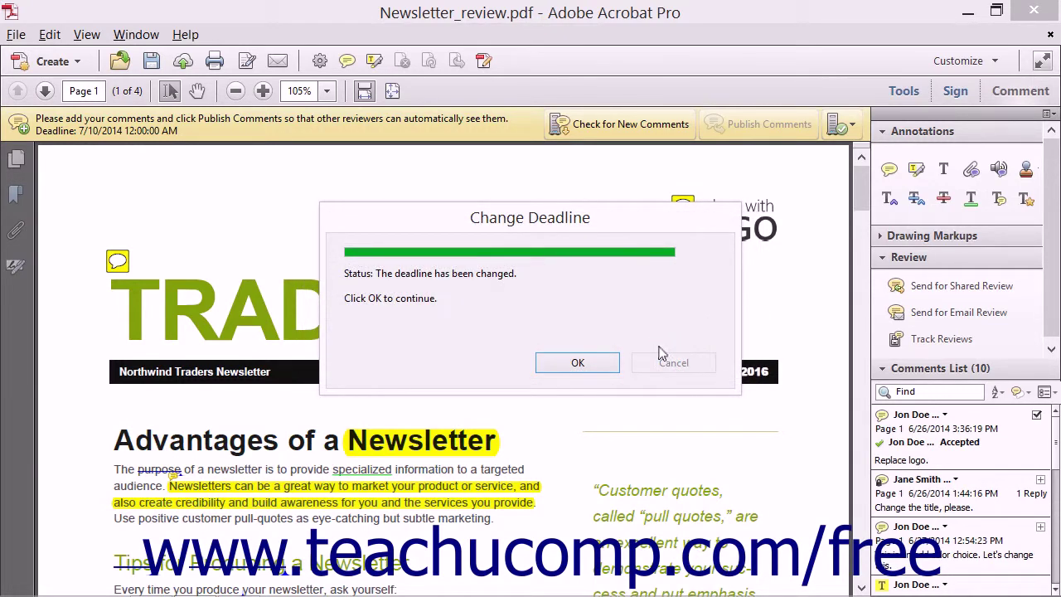
pyautogui.click(602, 363)
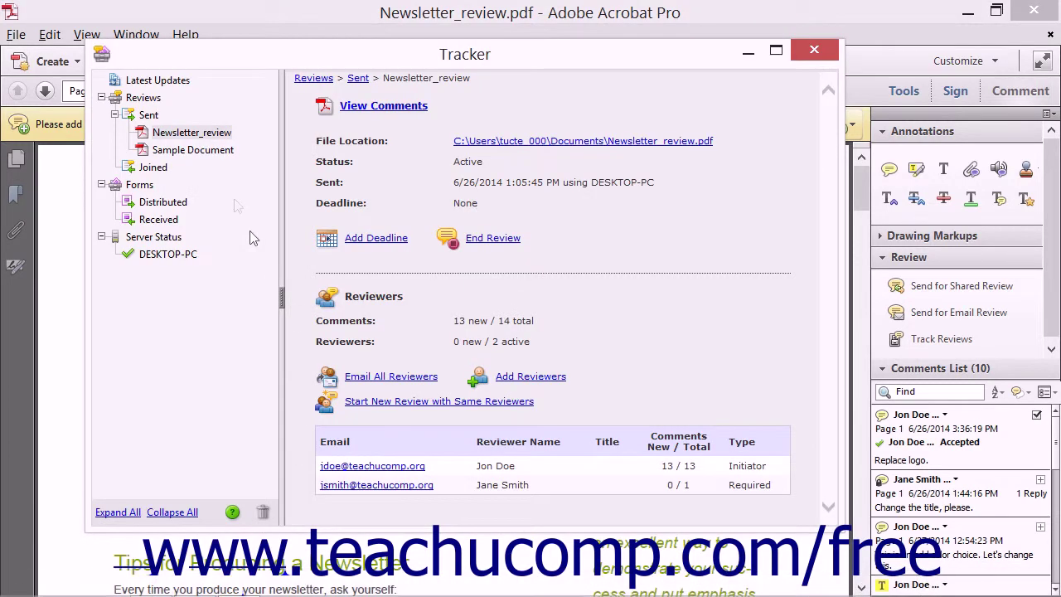
# Step: End the Newsletter_review shared review, confirming with Yes
pyautogui.click(214, 137)
pyautogui.click(478, 240)
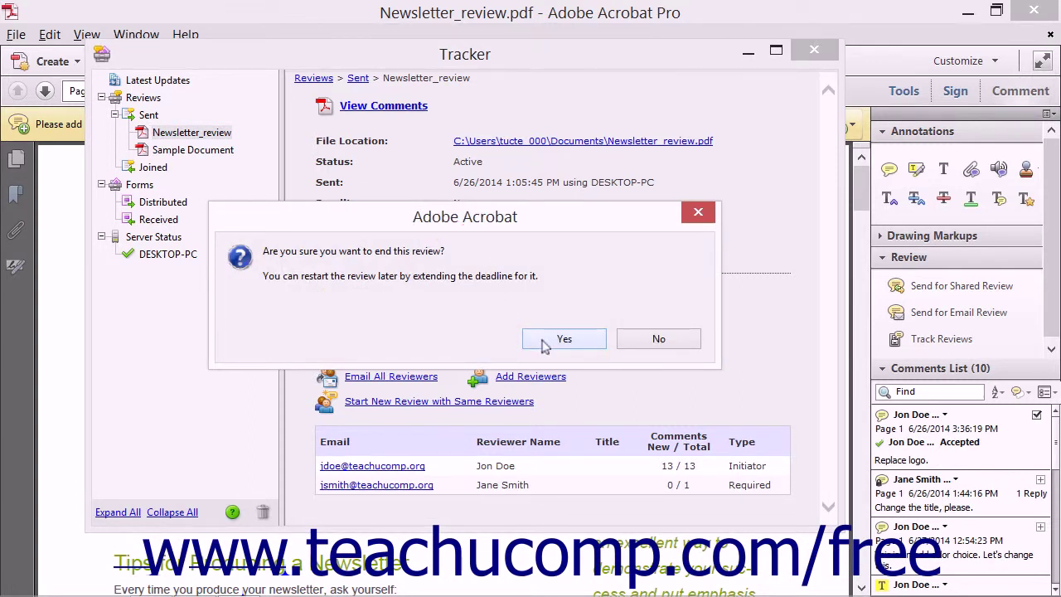
pyautogui.click(544, 346)
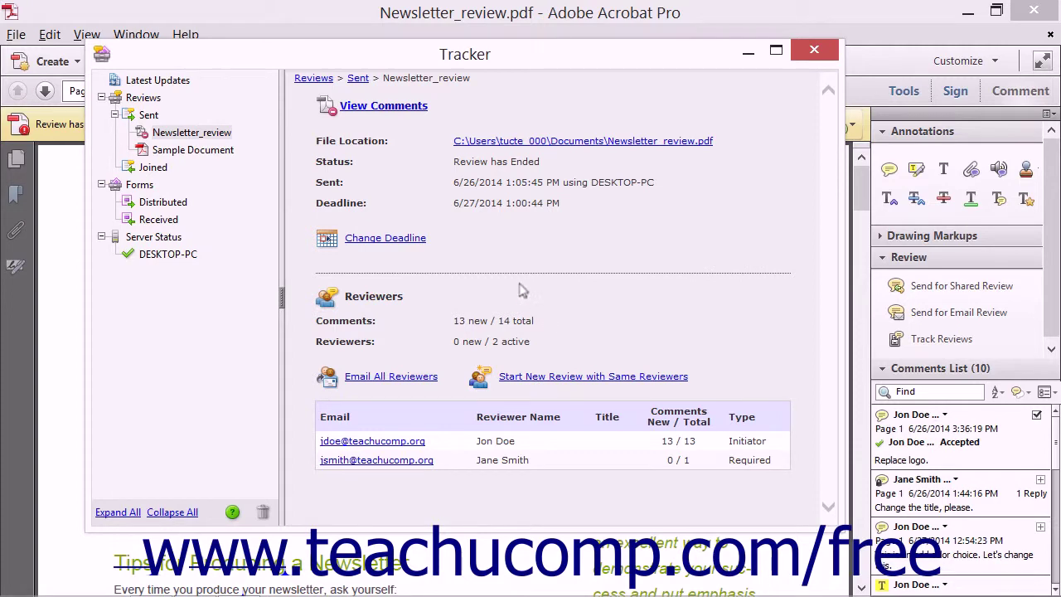
# Step: Check the ended review's Change Deadline notice, cancel it, and return to Tracker
pyautogui.click(410, 246)
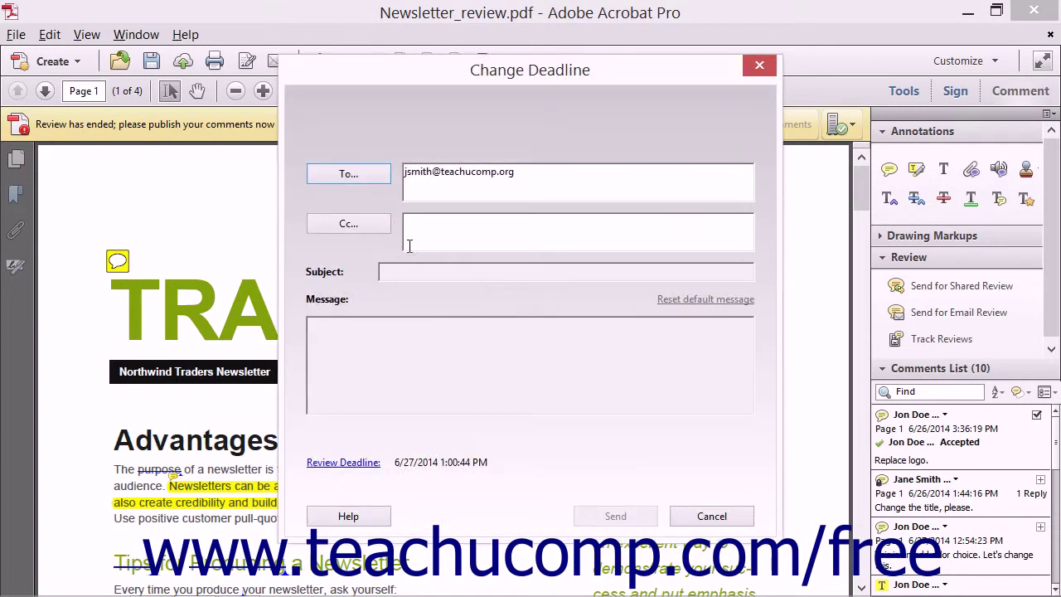
pyautogui.click(700, 516)
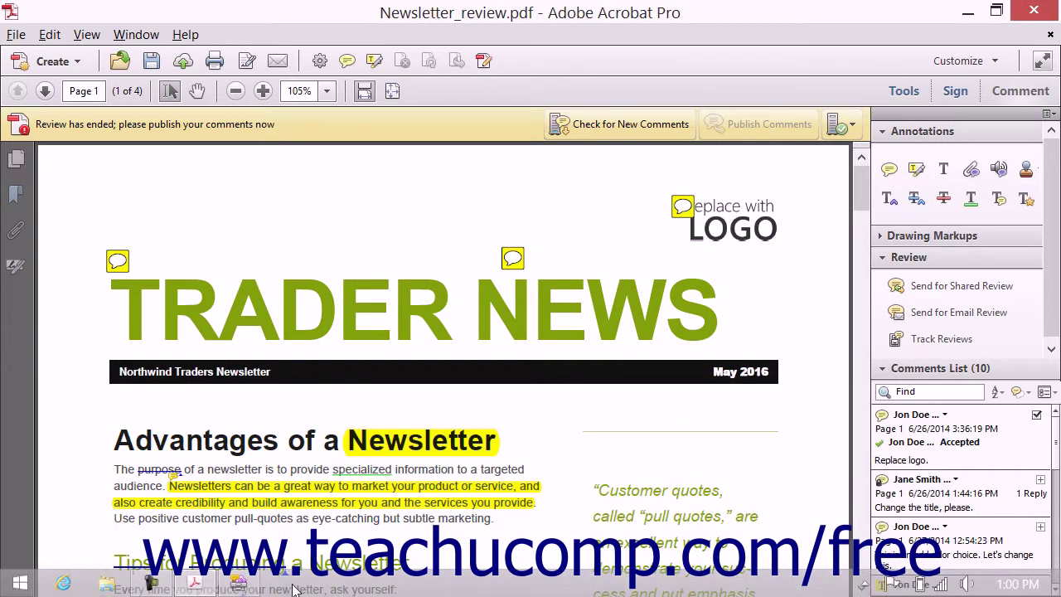
pyautogui.click(245, 583)
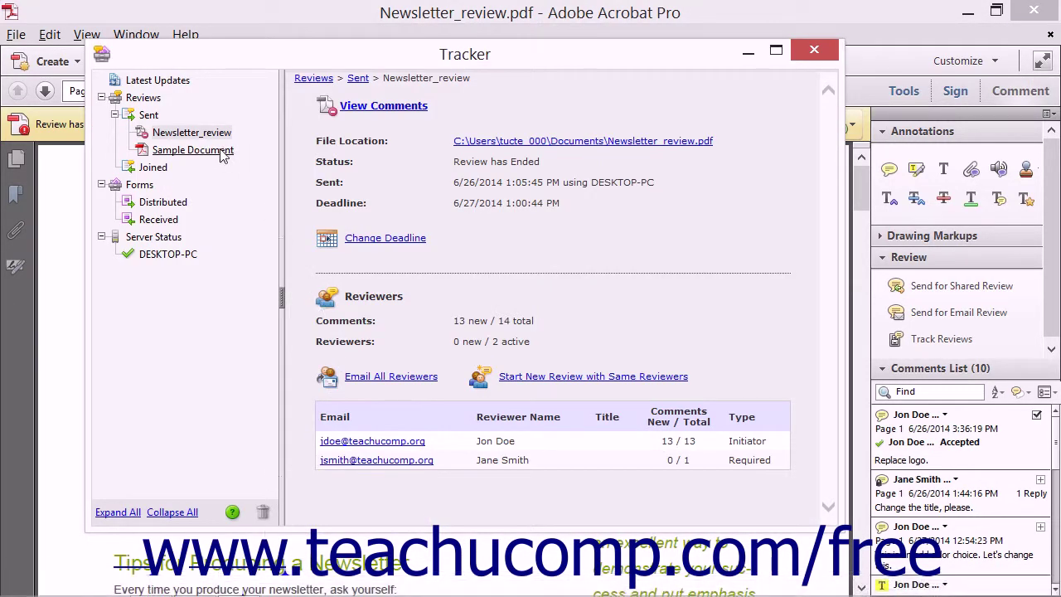
# Step: View the Sample Document review, then return to the ended Newsletter_review details
pyautogui.click(219, 152)
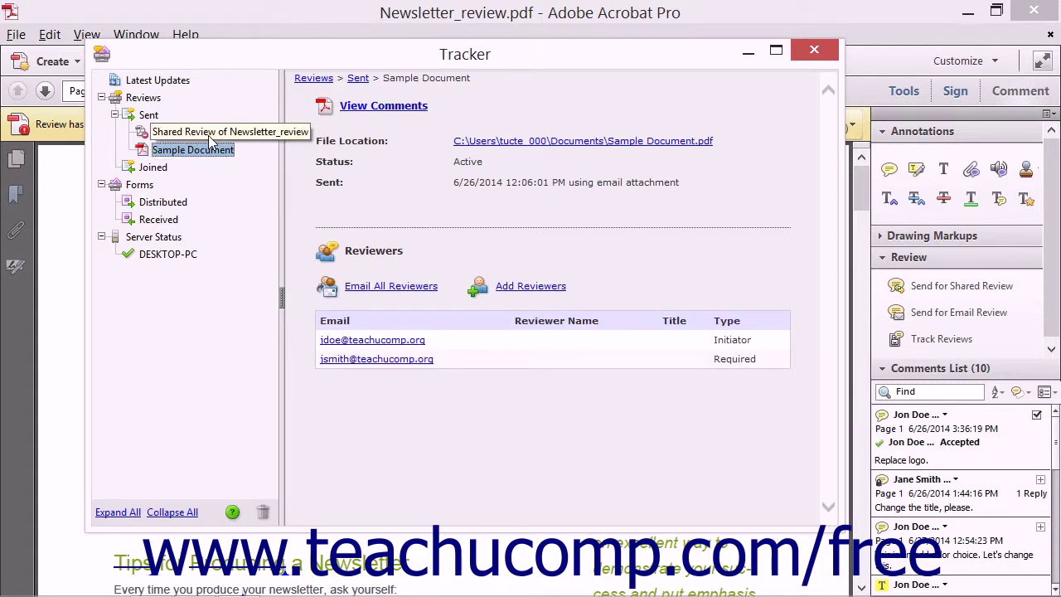
pyautogui.click(398, 256)
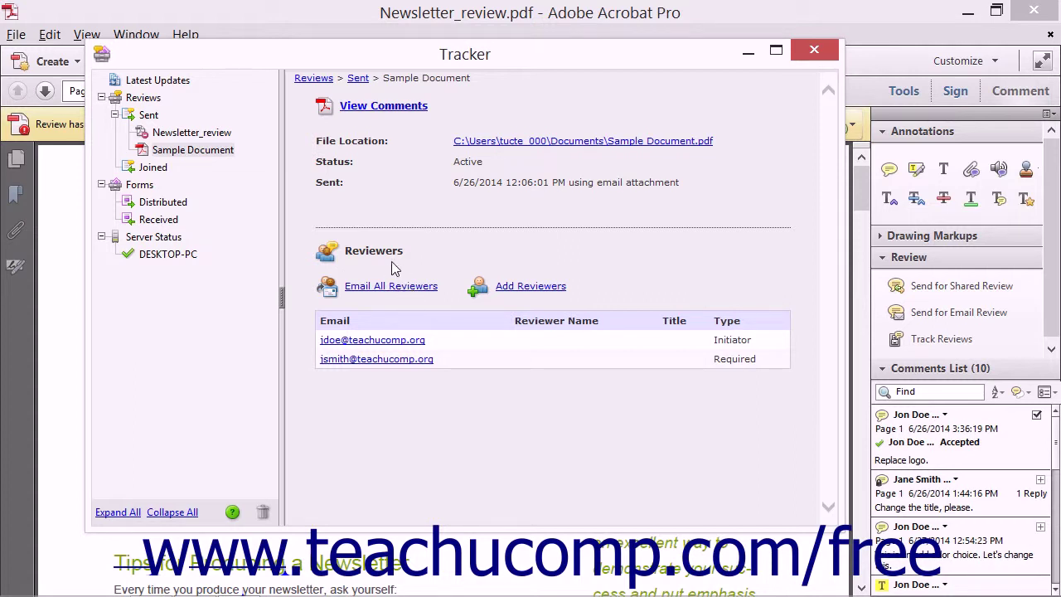
pyautogui.click(222, 136)
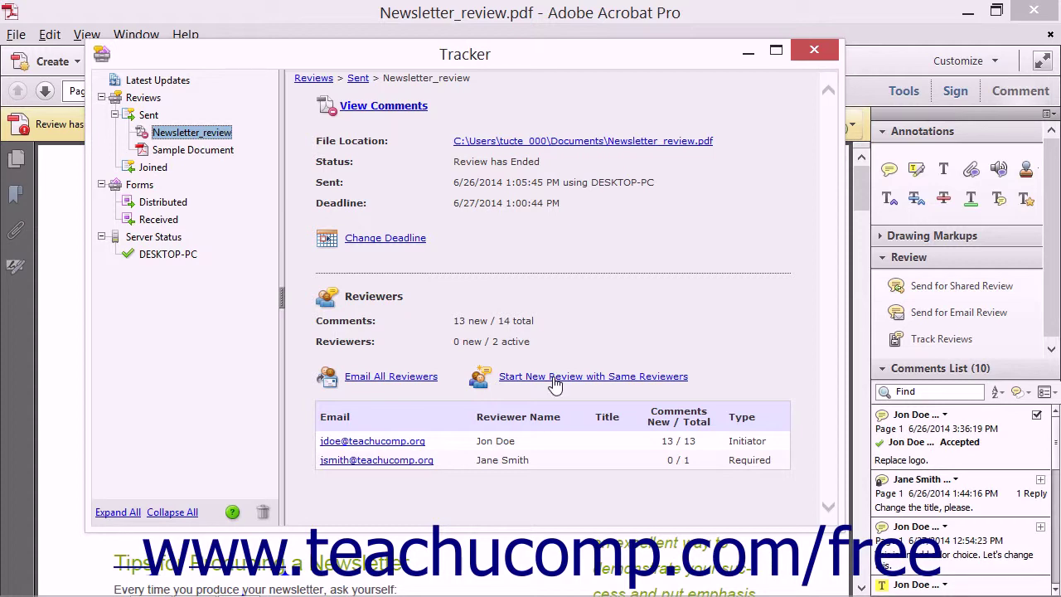
pyautogui.click(553, 378)
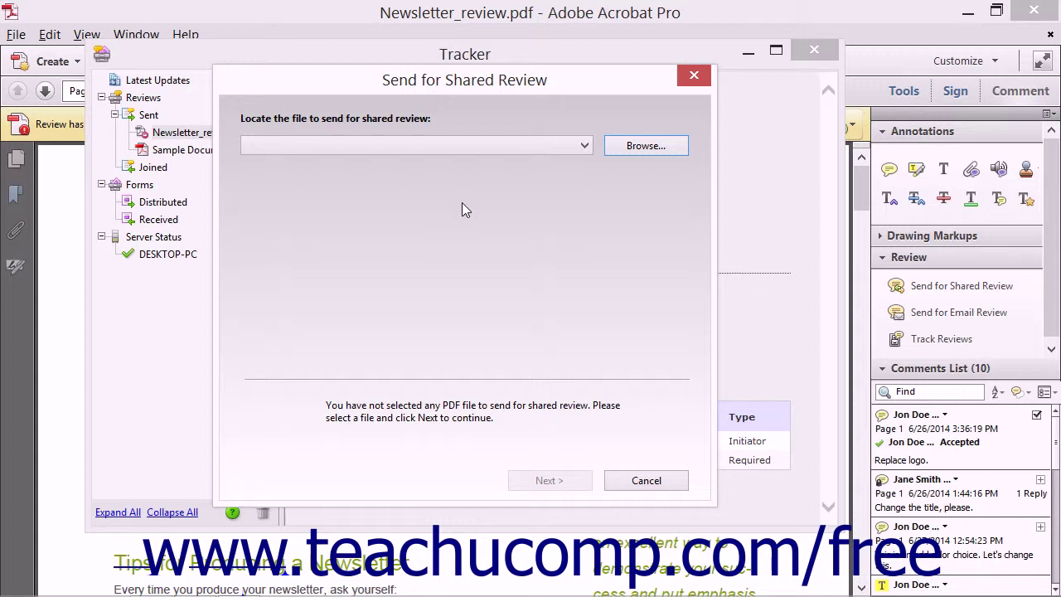
pyautogui.click(646, 480)
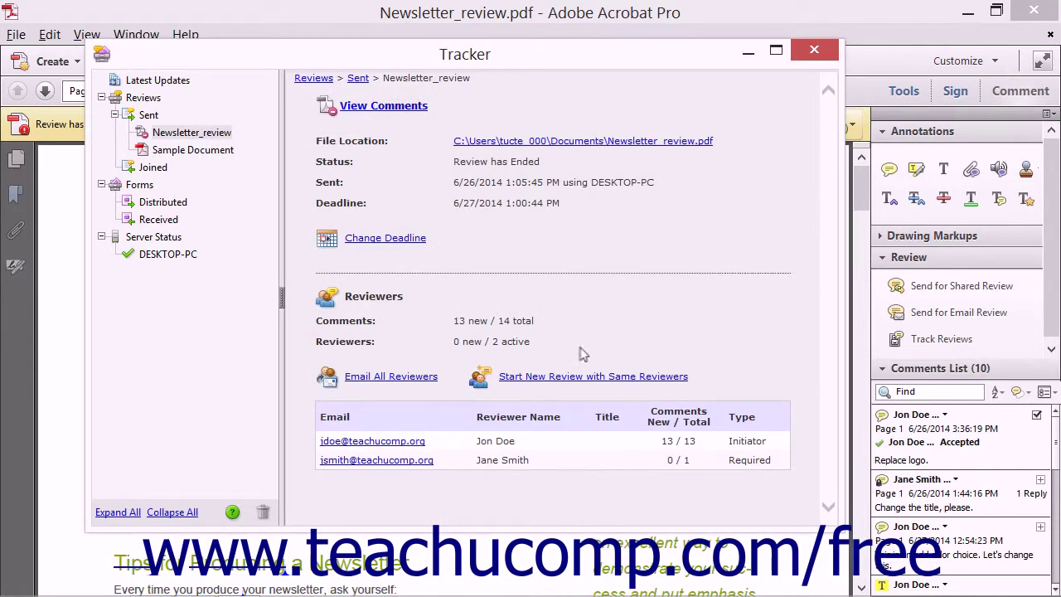
pyautogui.click(416, 442)
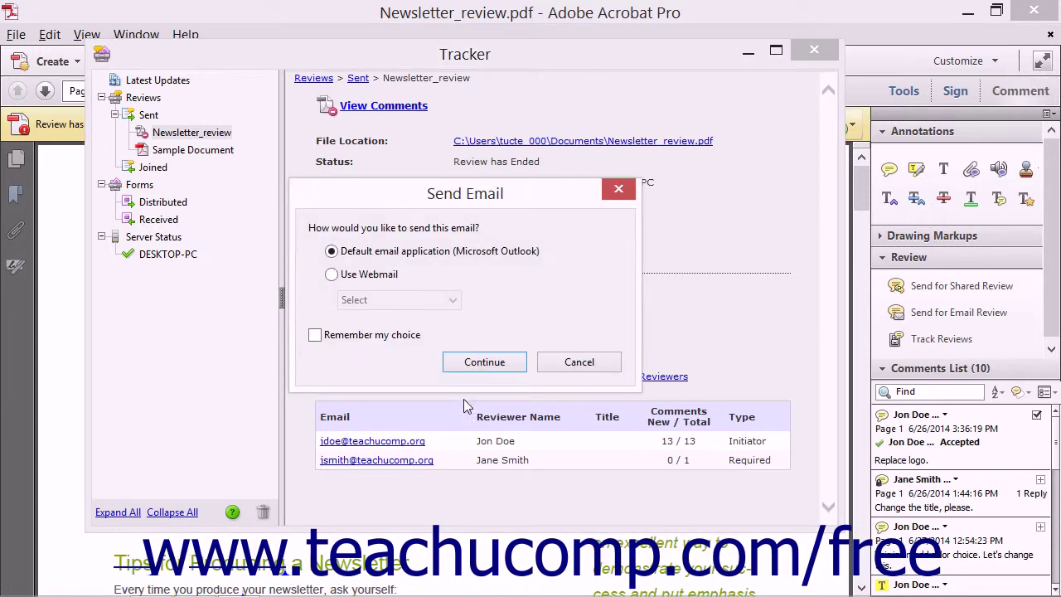
pyautogui.click(566, 366)
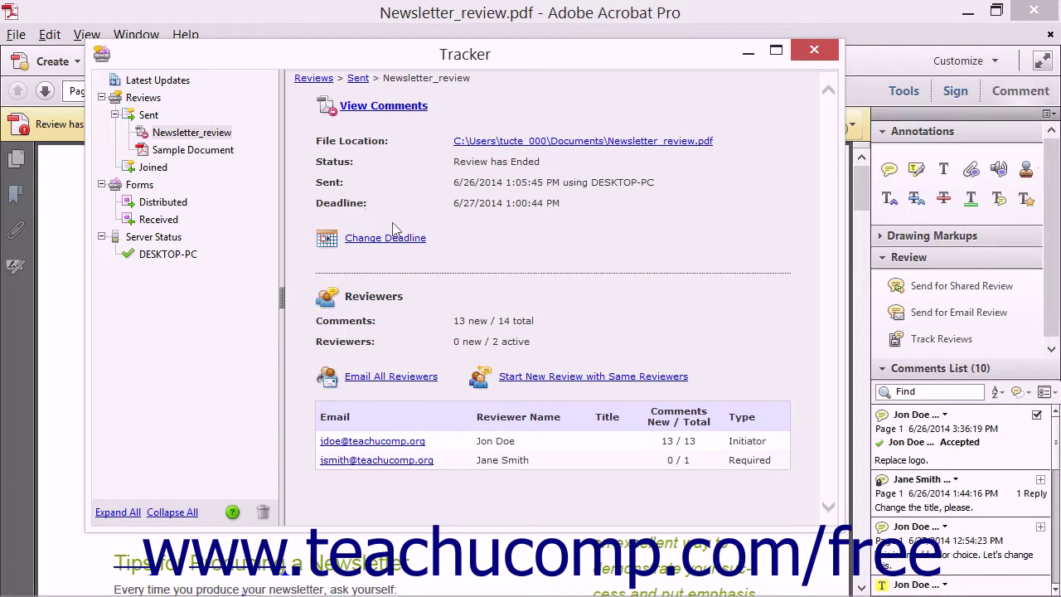
# Step: Delete Newsletter_review from the Tracker's Sent list with the trash-can button and confirm
pyautogui.click(196, 126)
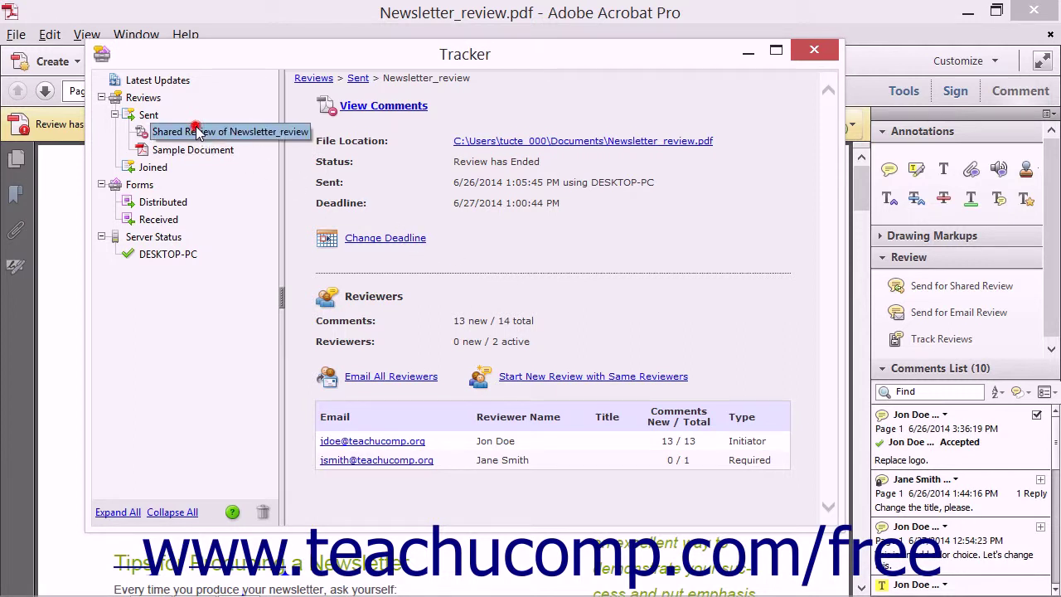
pyautogui.click(263, 512)
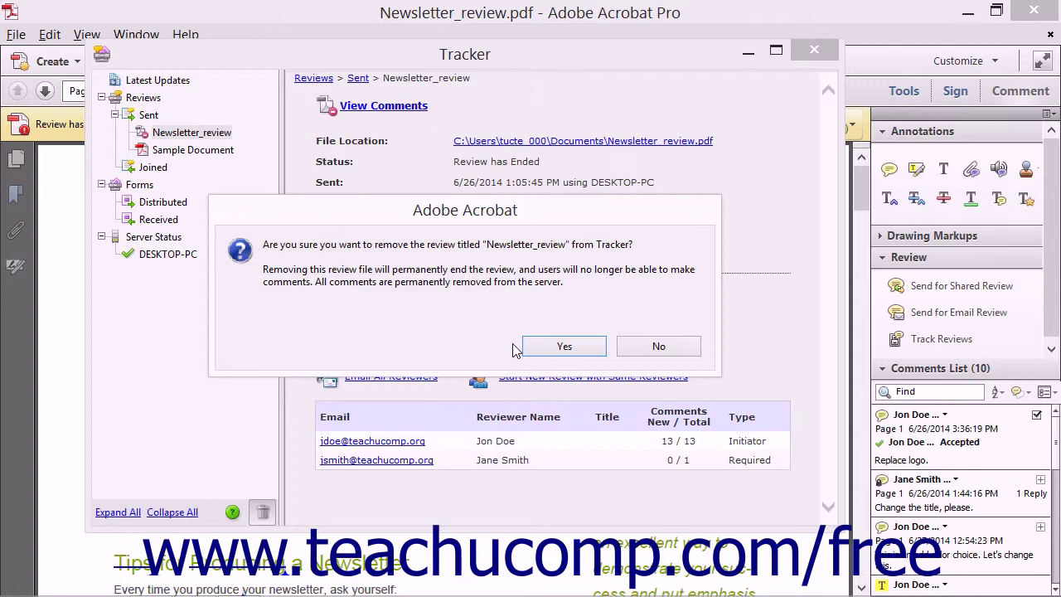
pyautogui.click(576, 351)
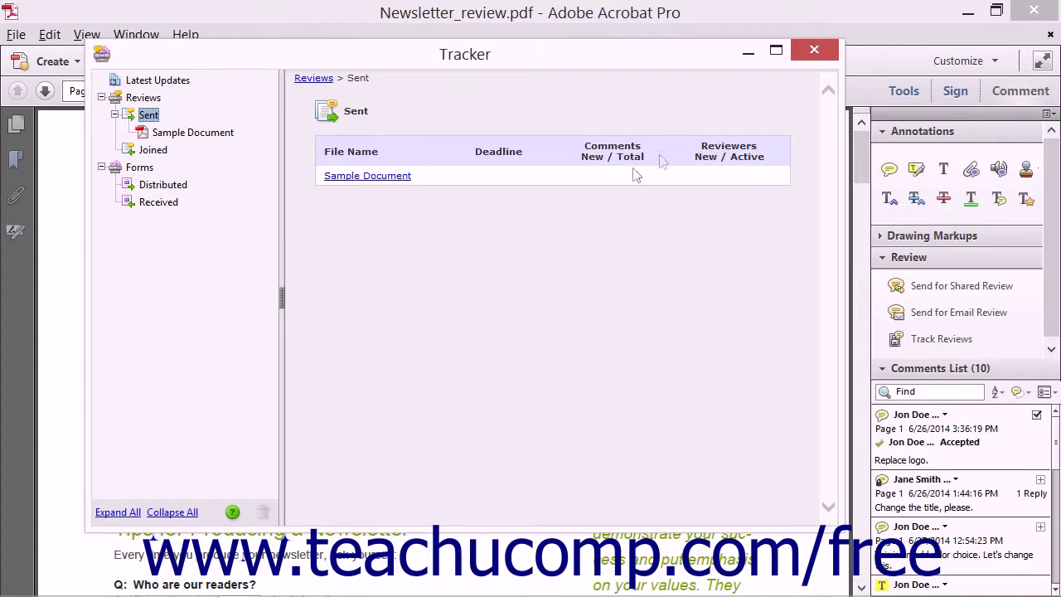
# Step: Close the Tracker window to return to Newsletter_review.pdf
pyautogui.click(812, 53)
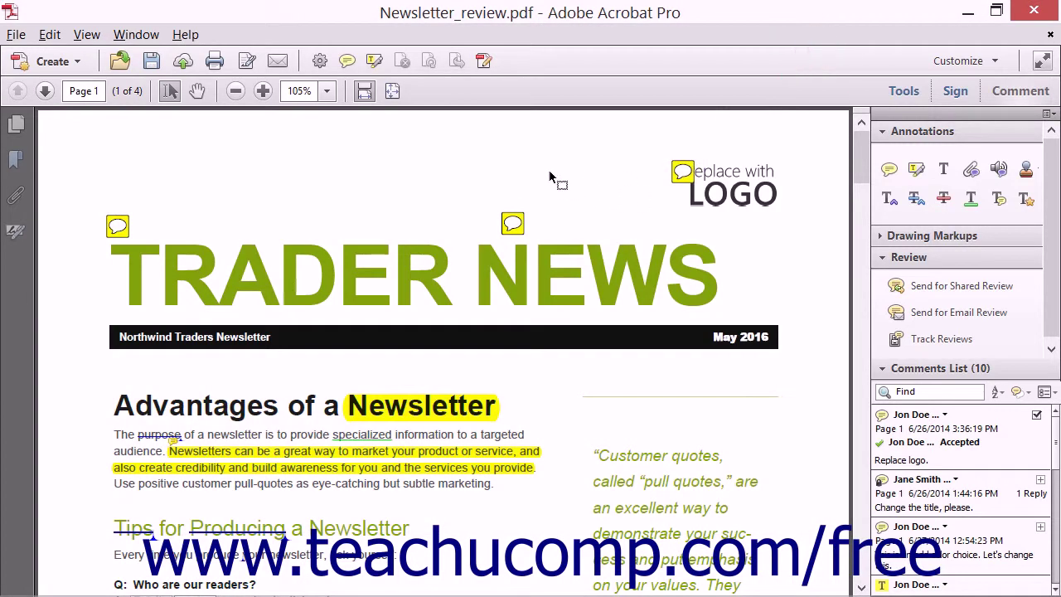